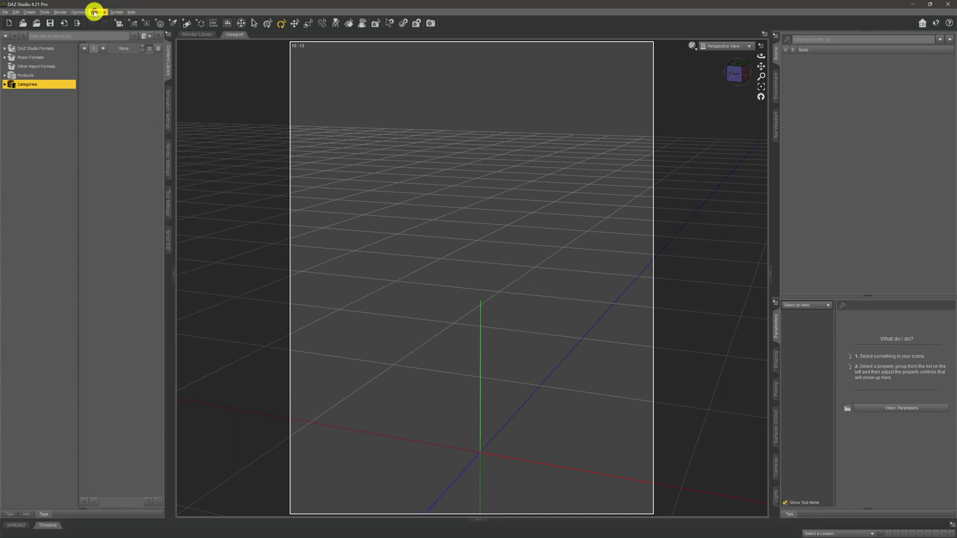
Step: Open the workspace layout selection and preview the Hollywood Blvd layout
{"action": "left_click", "coordinate": [95, 13]}
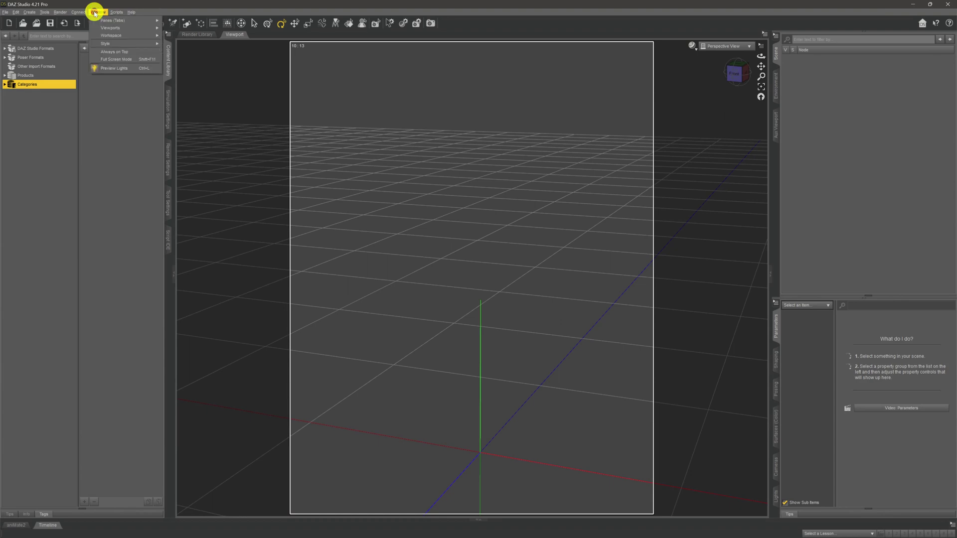
{"action": "mouse_move", "coordinate": [106, 38]}
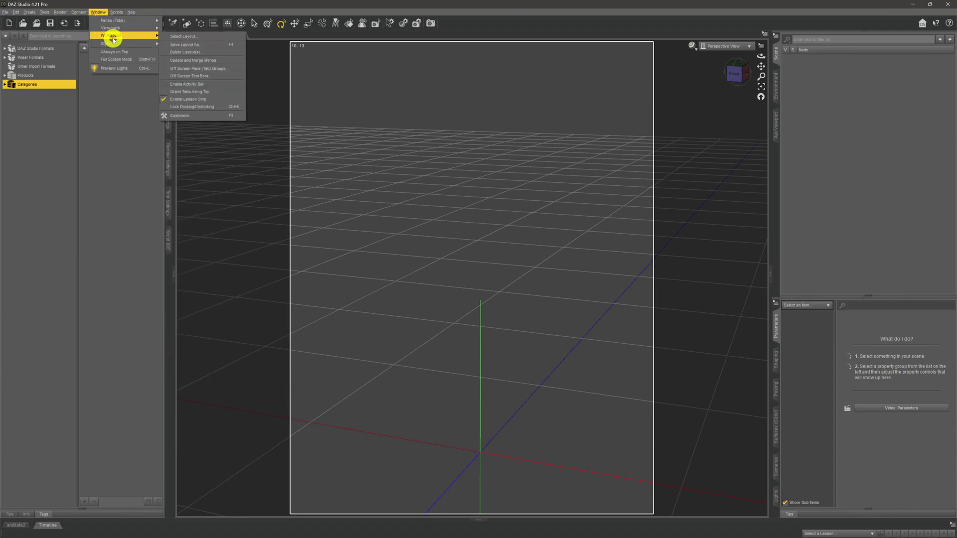
{"action": "left_click", "coordinate": [182, 37]}
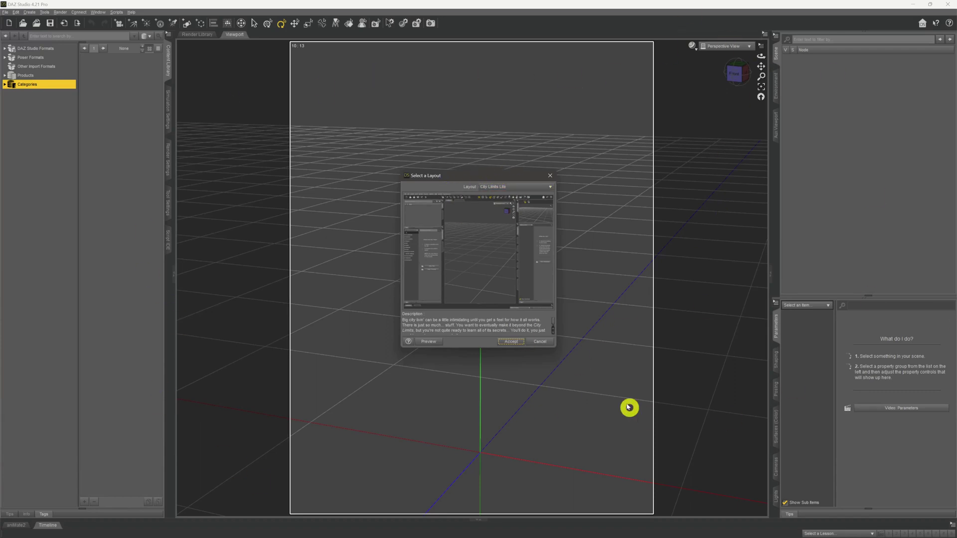
{"action": "left_click", "coordinate": [530, 189]}
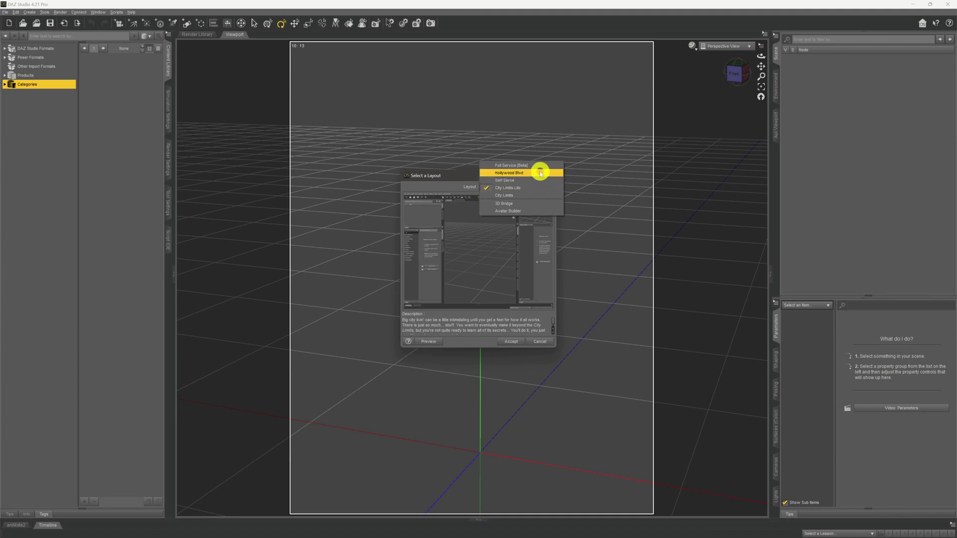
{"action": "left_click", "coordinate": [540, 174]}
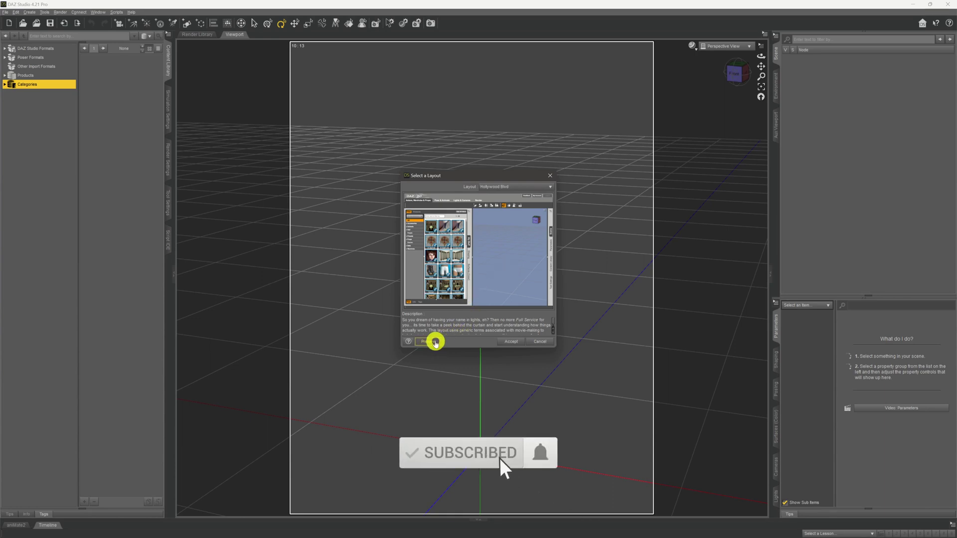
{"action": "left_click", "coordinate": [434, 342]}
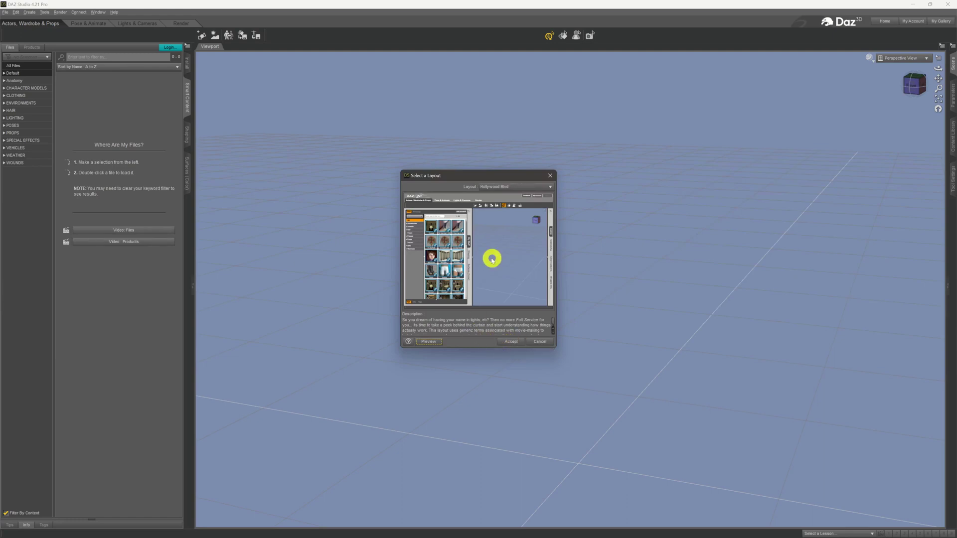
Step: Preview the City Limits layout and cancel the layout selection without accepting it
{"action": "left_click", "coordinate": [516, 187]}
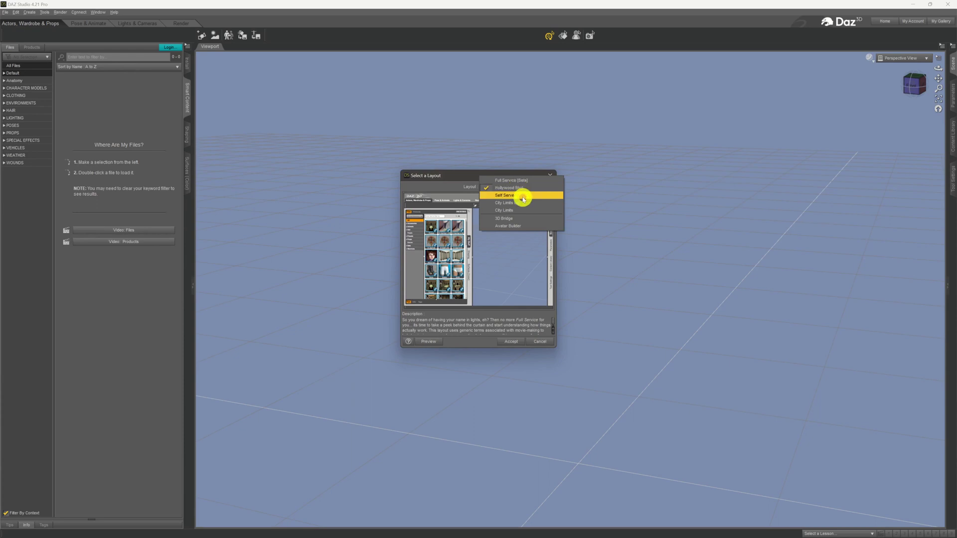
{"action": "left_click", "coordinate": [531, 211]}
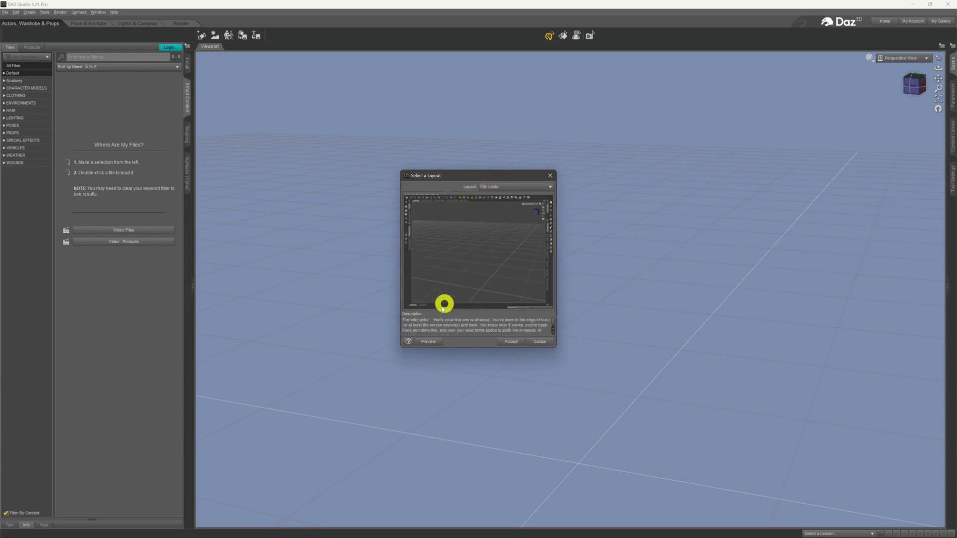
{"action": "left_click", "coordinate": [428, 341]}
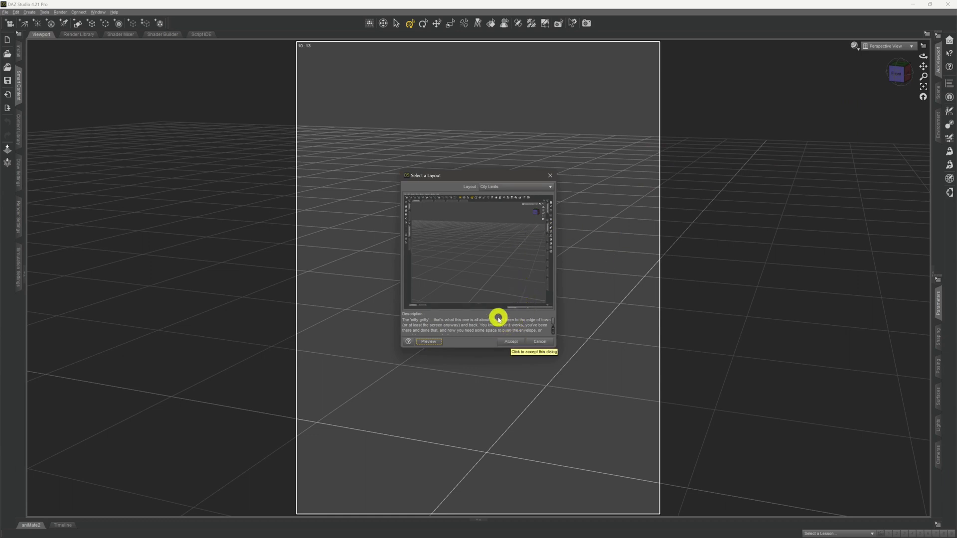
{"action": "left_click", "coordinate": [542, 342]}
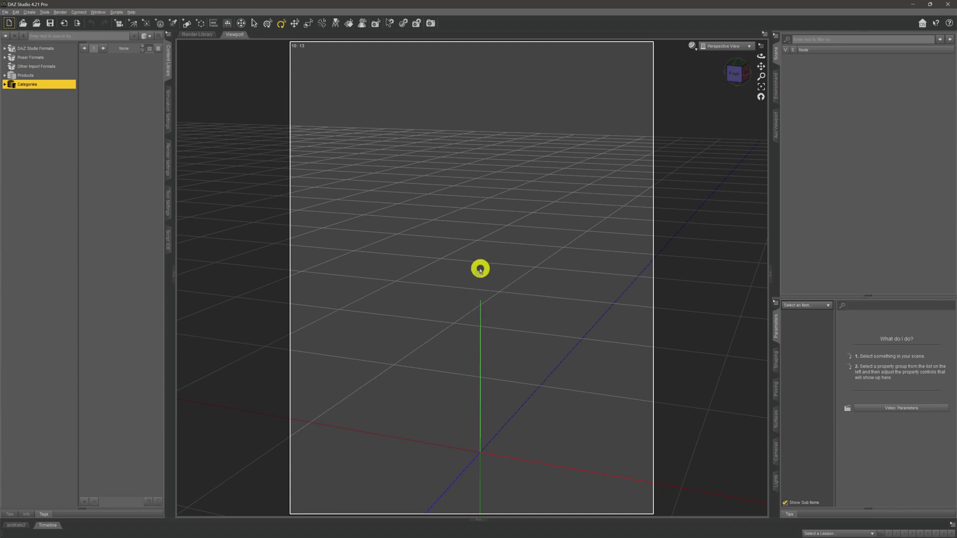
Step: Open the interface style selection and preview the Highway style
{"action": "left_click", "coordinate": [98, 13]}
{"action": "mouse_move", "coordinate": [124, 41]}
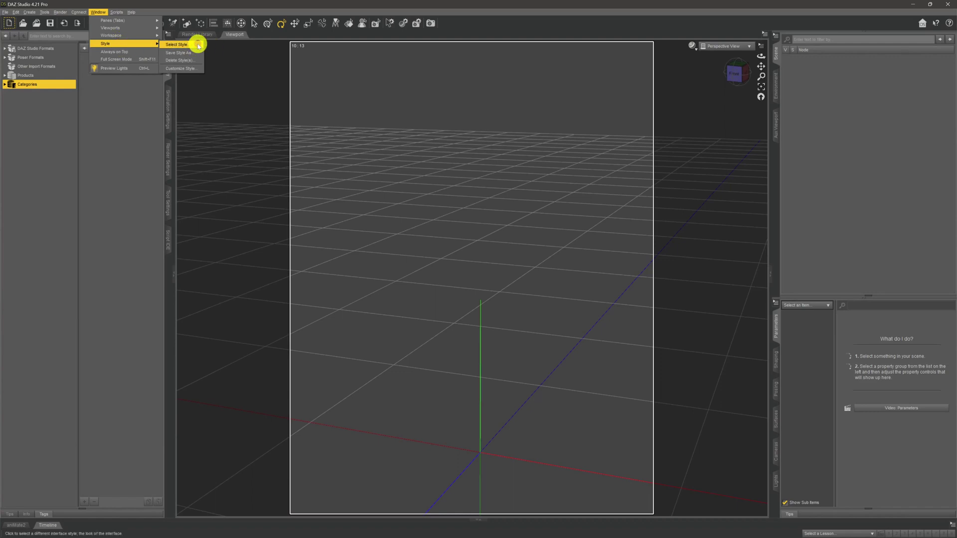
{"action": "left_click", "coordinate": [179, 45]}
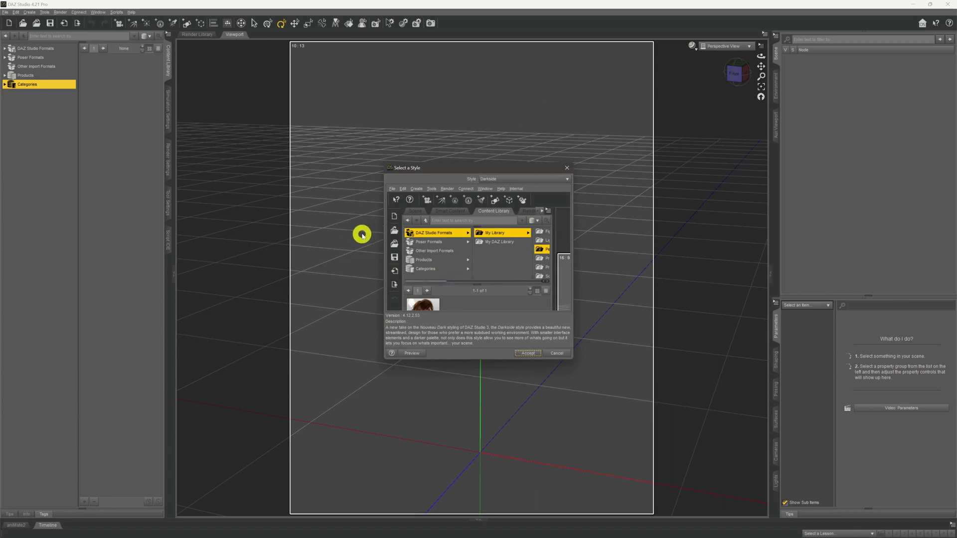
{"action": "left_click", "coordinate": [516, 179]}
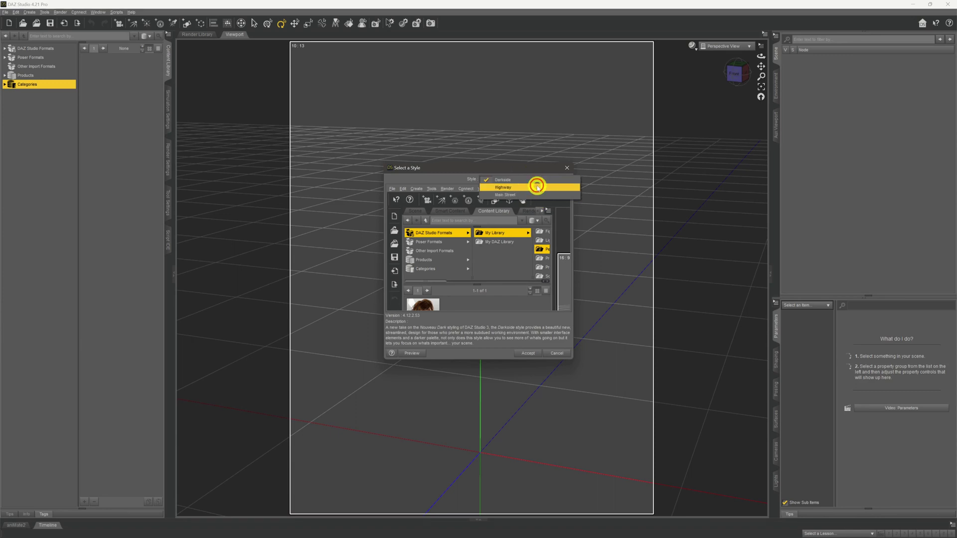
{"action": "left_click", "coordinate": [537, 185]}
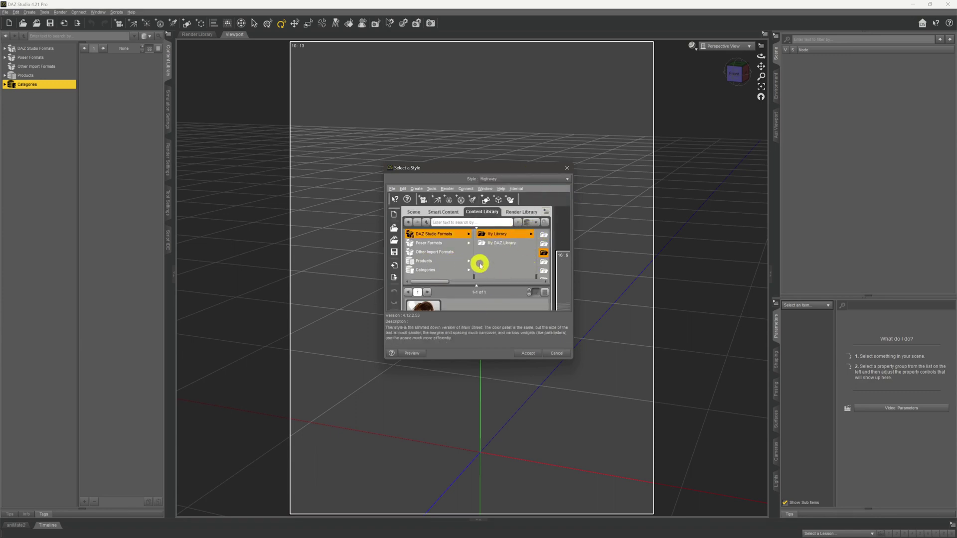
{"action": "left_click", "coordinate": [413, 353]}
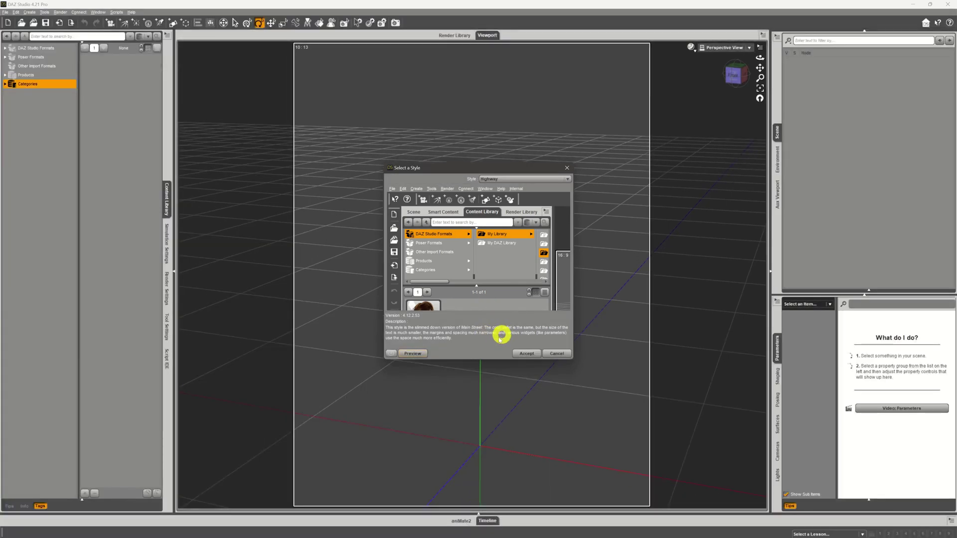
Step: Preview the Main Street style and cancel the style selection without accepting it
{"action": "left_click", "coordinate": [501, 179]}
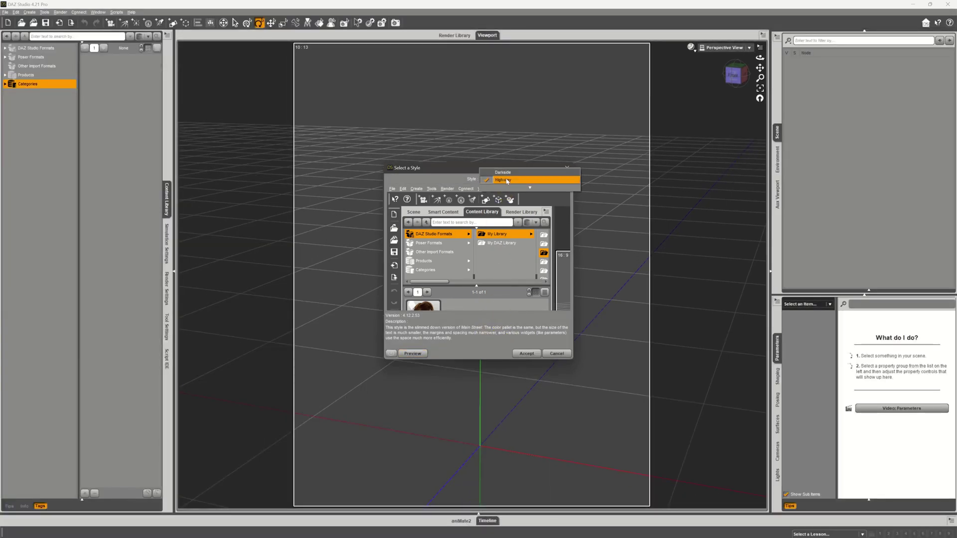
{"action": "left_click", "coordinate": [518, 187]}
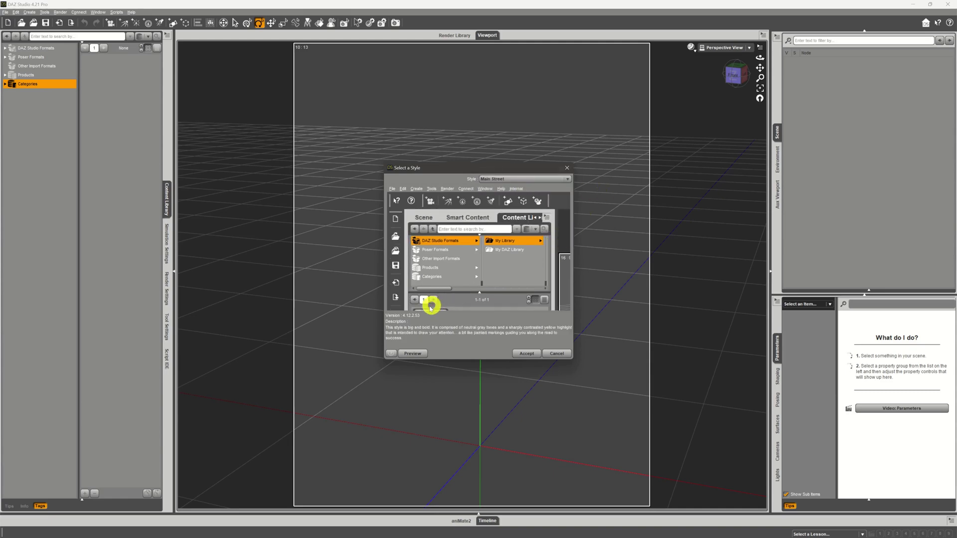
{"action": "left_click", "coordinate": [414, 352]}
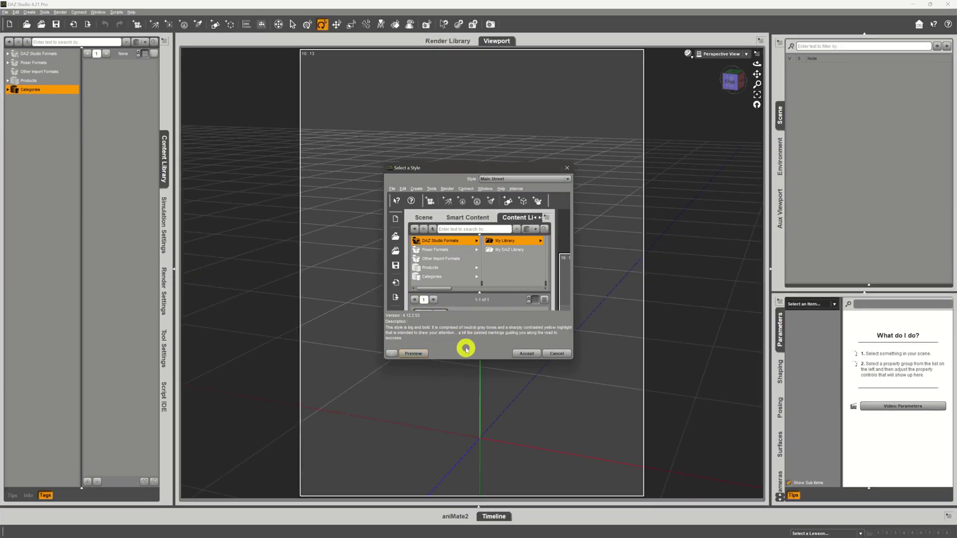
{"action": "left_click", "coordinate": [565, 353]}
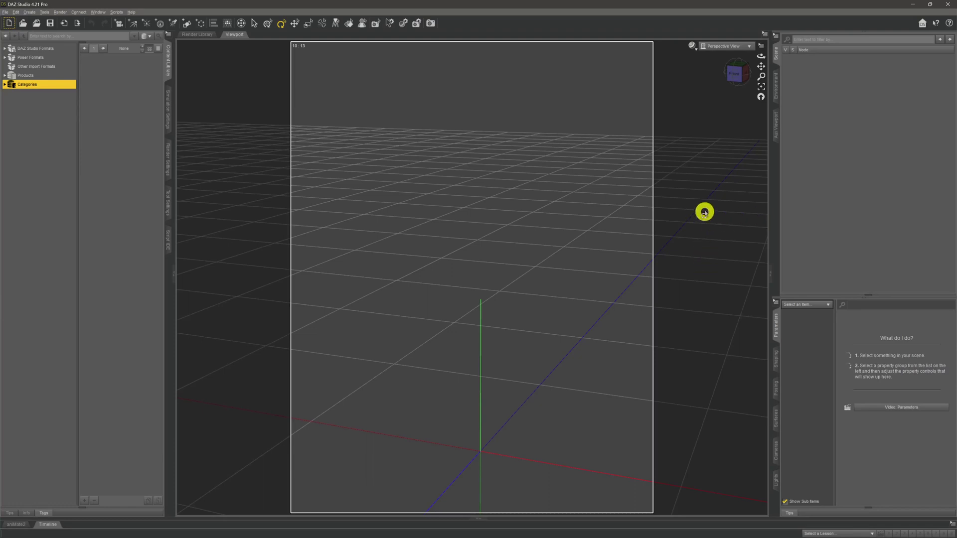
Step: Collapse the dock areas holding the Scene and Content Library panes, and expand both again with the Parameters pane in front
{"action": "left_click", "coordinate": [776, 56]}
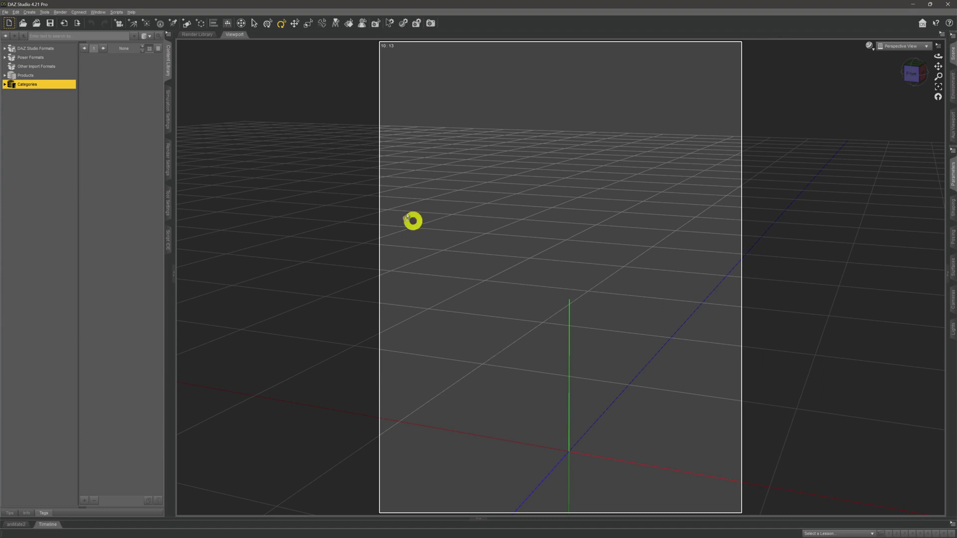
{"action": "left_click", "coordinate": [168, 62]}
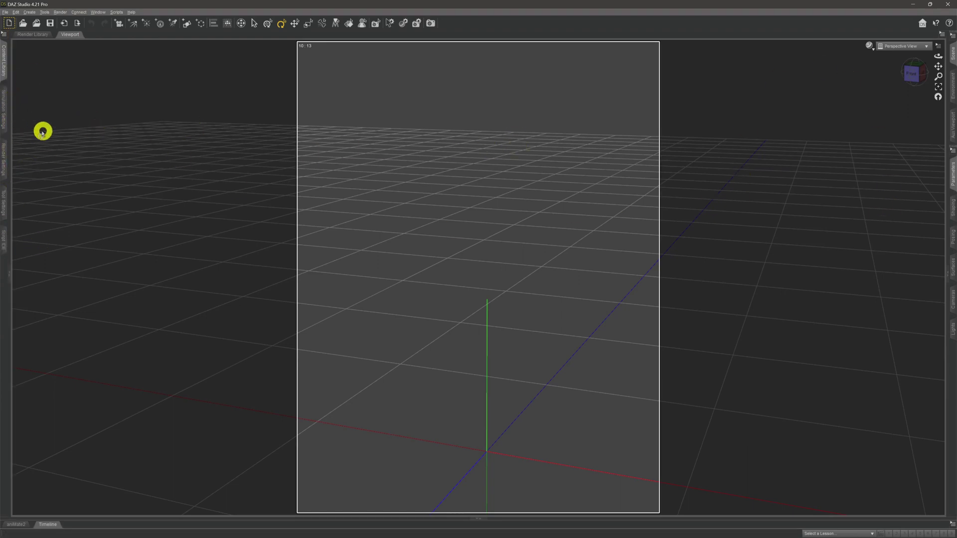
{"action": "left_click", "coordinate": [3, 65]}
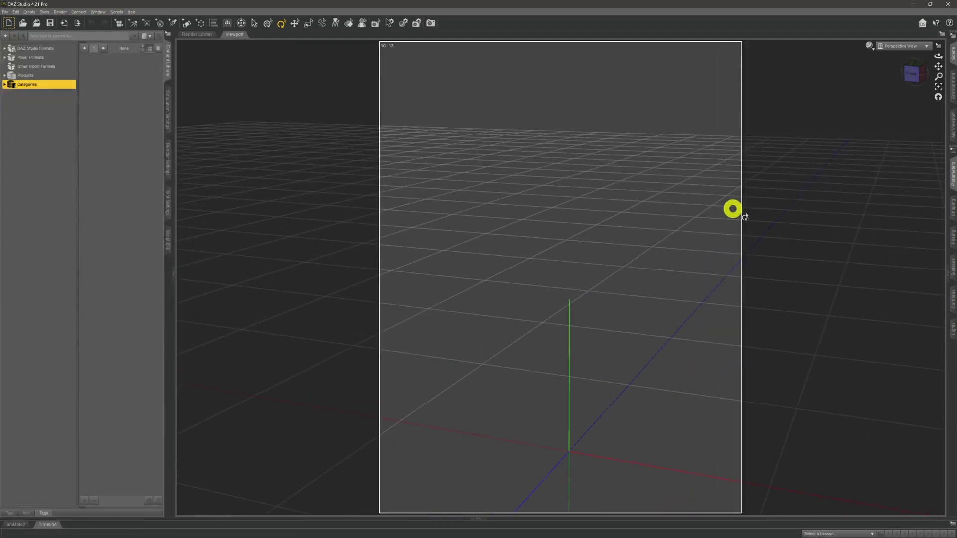
{"action": "left_click", "coordinate": [952, 209]}
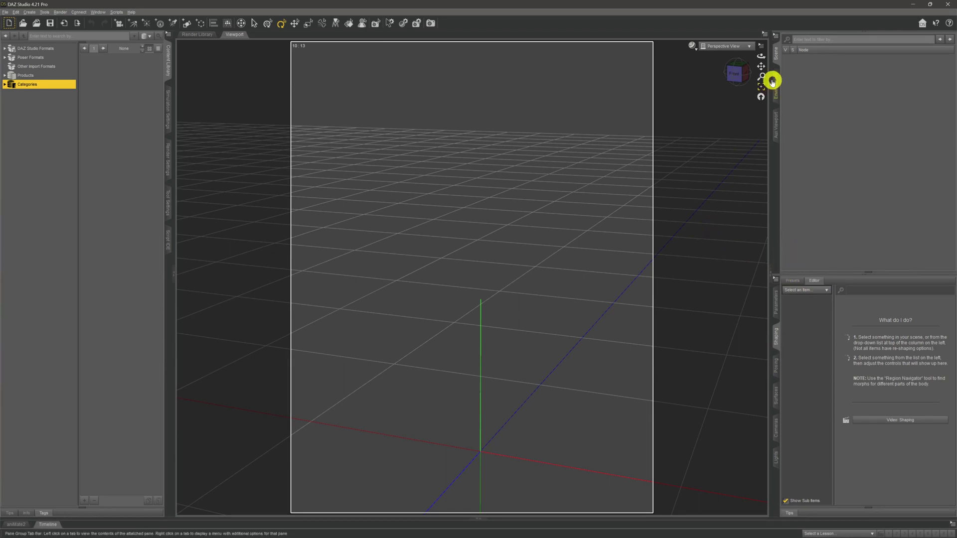
{"action": "left_click", "coordinate": [776, 302]}
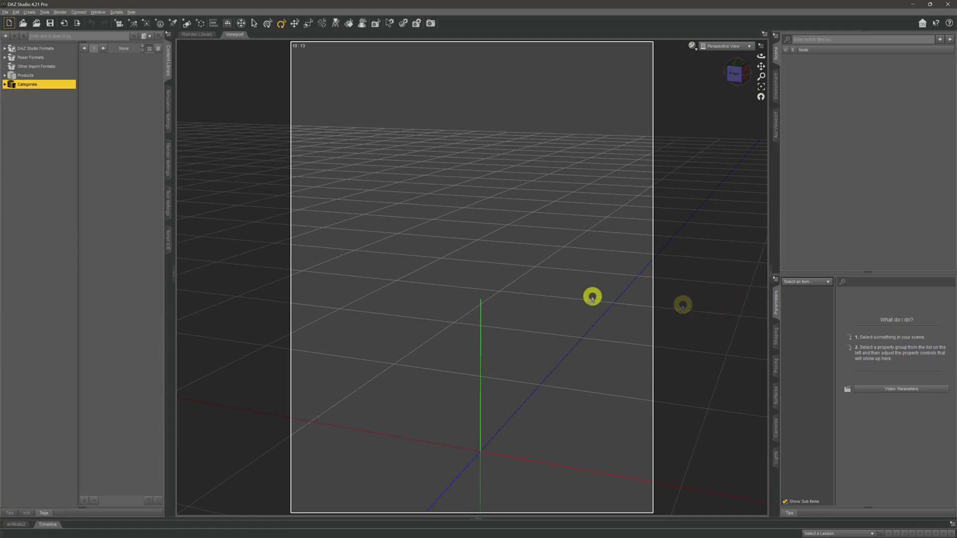
Step: Look through the Aux Viewport, Environment, Shaping, Posing, Cameras and Lights panes and return to the Parameters pane
{"action": "left_click", "coordinate": [777, 123]}
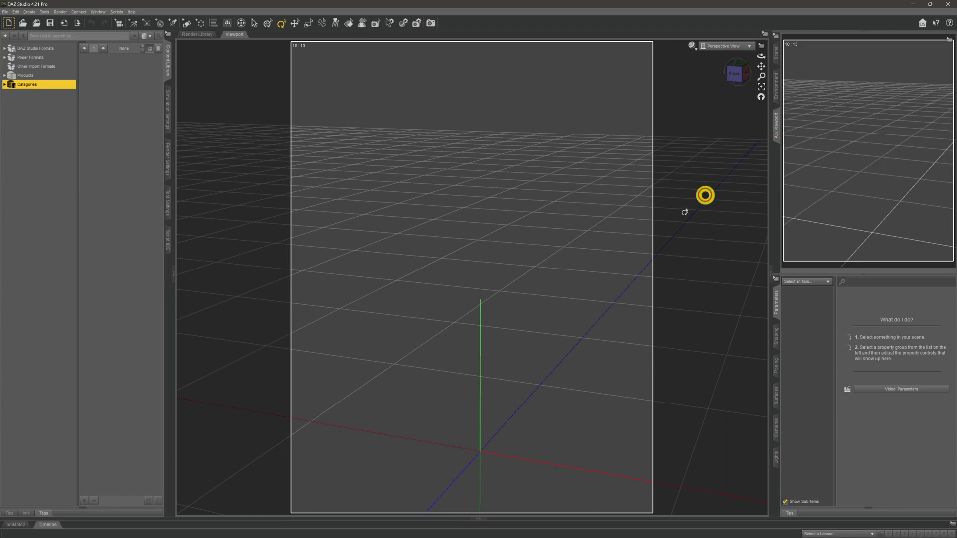
{"action": "left_click", "coordinate": [776, 84]}
{"action": "left_click", "coordinate": [773, 337]}
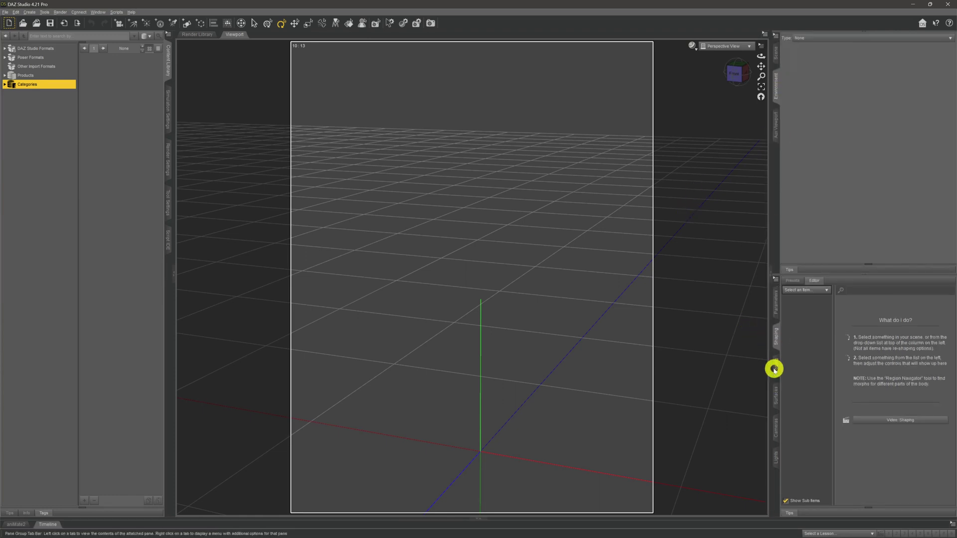
{"action": "left_click", "coordinate": [773, 368]}
{"action": "left_click", "coordinate": [776, 411]}
{"action": "left_click", "coordinate": [775, 456]}
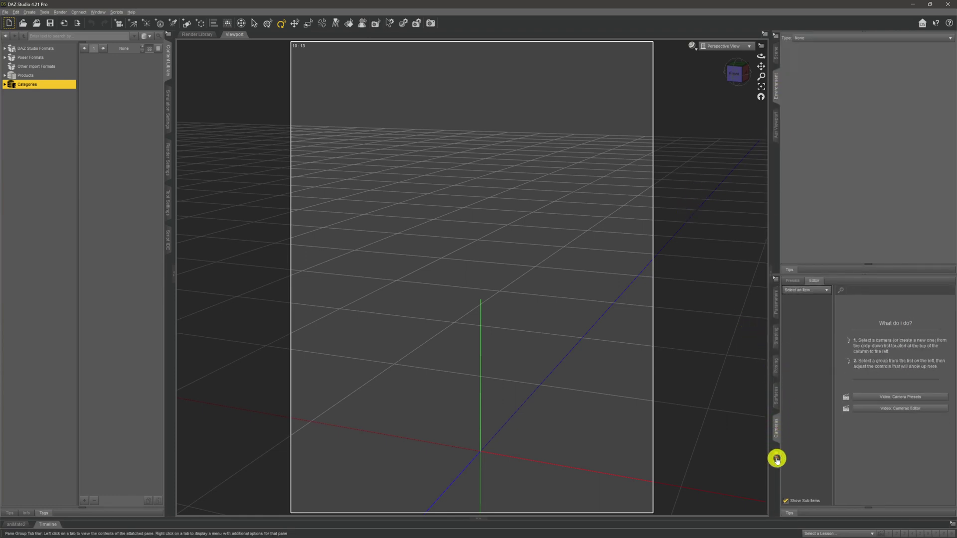
{"action": "left_click", "coordinate": [775, 306]}
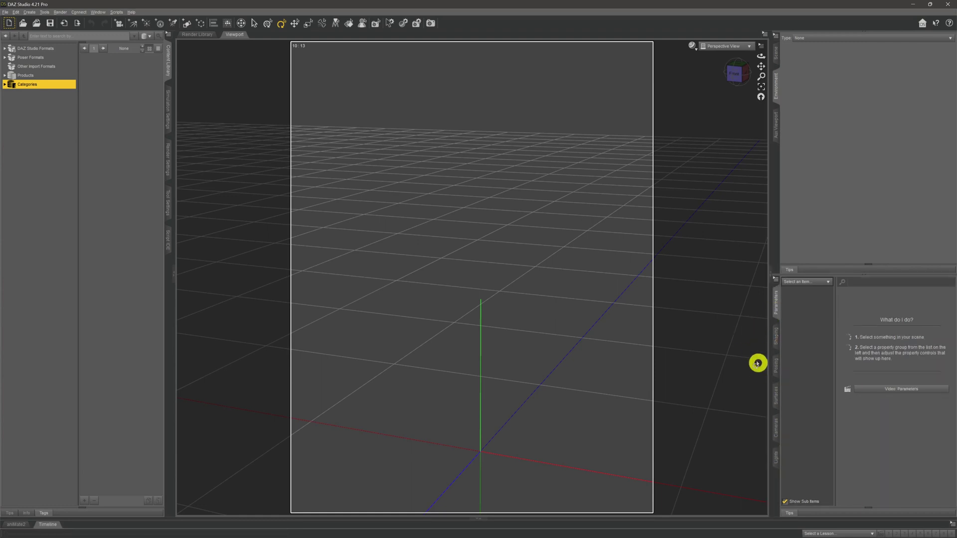
Step: Collapse and re-expand the dock area through its Parameters pane, and bring the Scene pane back to the front
{"action": "left_click", "coordinate": [776, 309]}
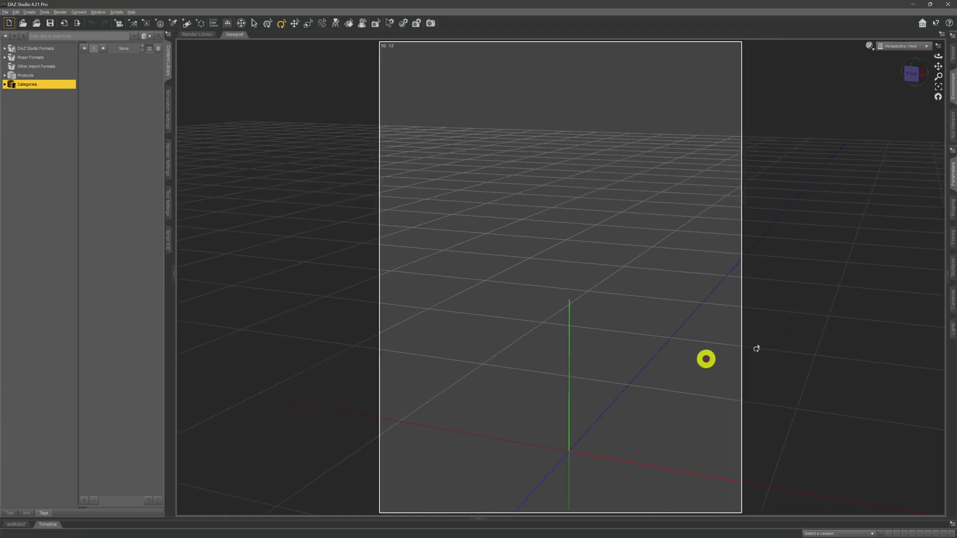
{"action": "left_click", "coordinate": [955, 160]}
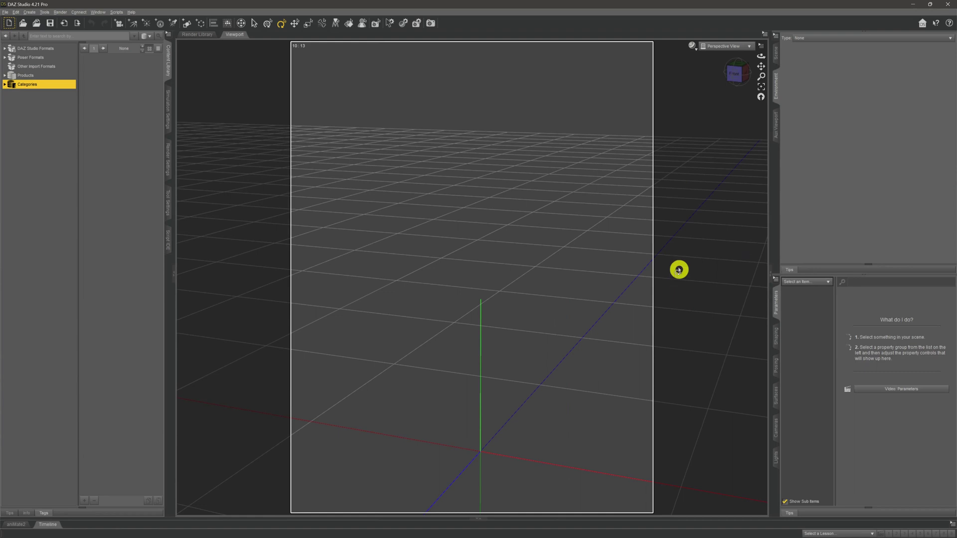
{"action": "left_click", "coordinate": [777, 56]}
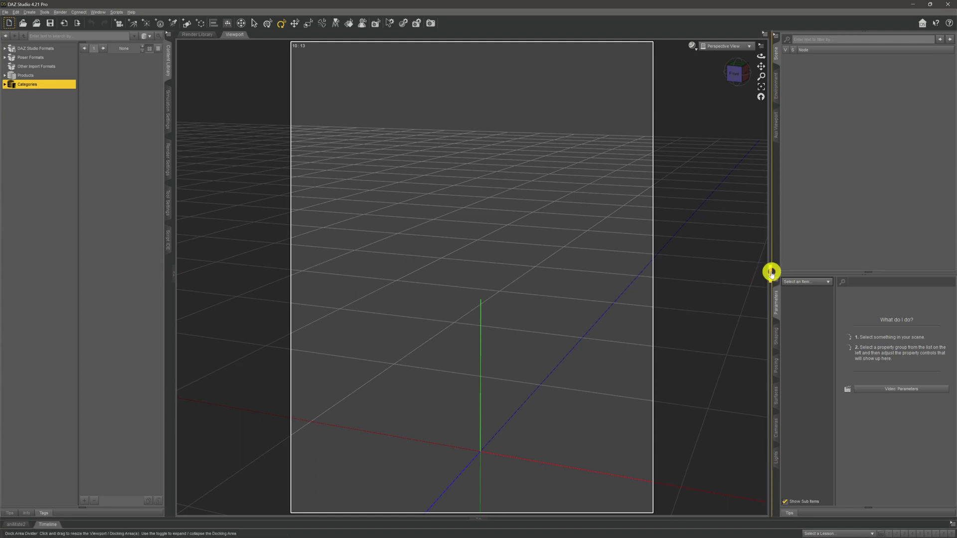
Step: Collapse and re-expand the Scene and Parameters dock area at its divider, and narrow it to widen the viewport
{"action": "left_click", "coordinate": [768, 275]}
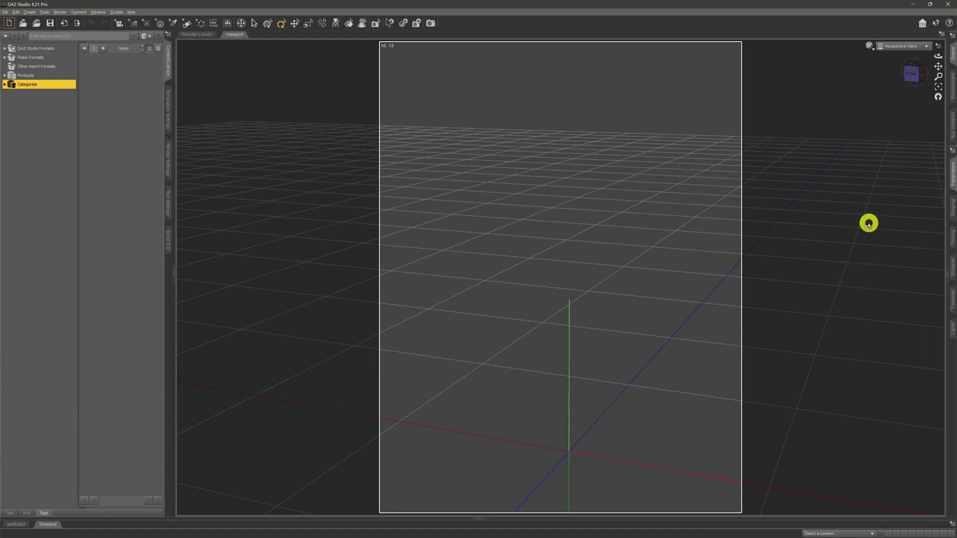
{"action": "left_click", "coordinate": [946, 273]}
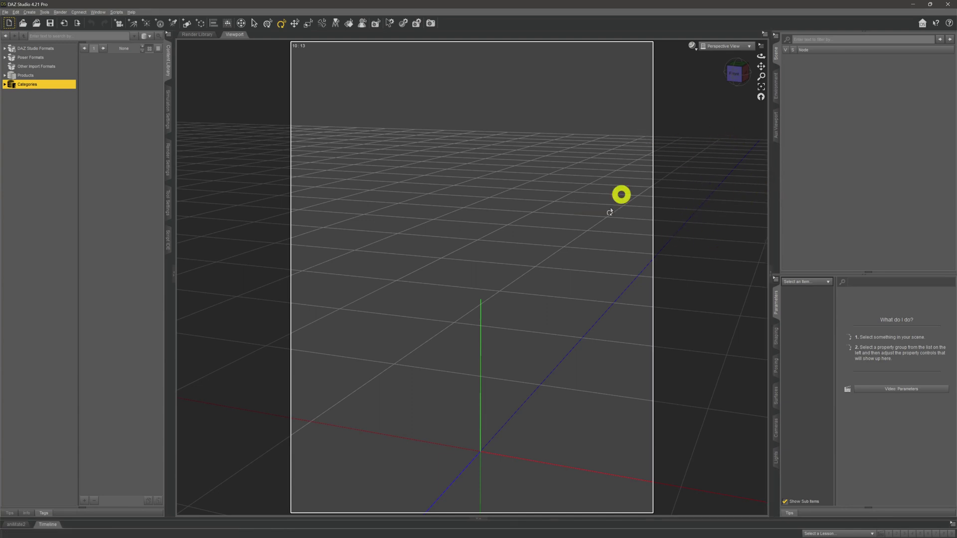
{"action": "left_click", "coordinate": [771, 218]}
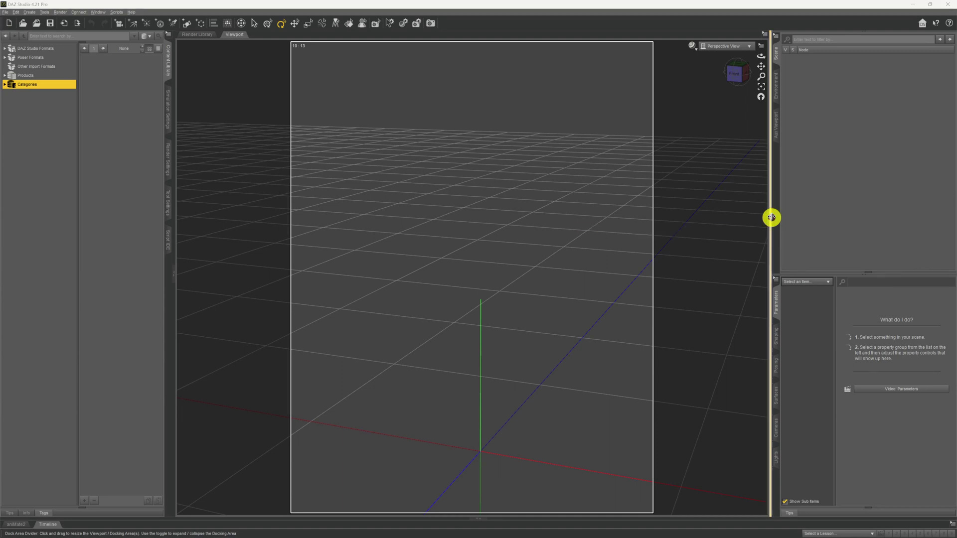
{"action": "left_click_drag", "start_coordinate": [771, 218], "coordinate": [841, 234]}
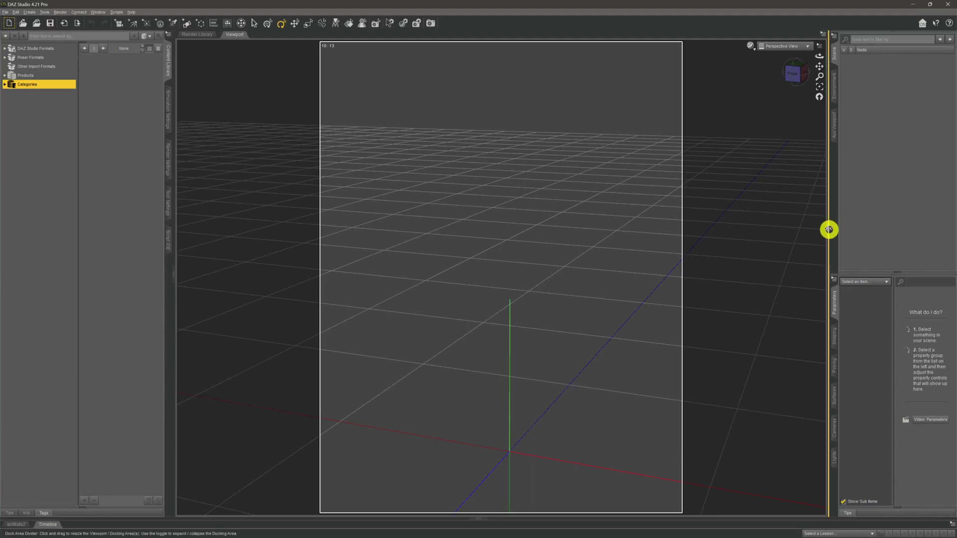
Step: Widen the Scene and Parameters dock area, and collapse the Content Library dock area before reopening it on the Render Settings pane
{"action": "left_click_drag", "start_coordinate": [828, 229], "coordinate": [776, 234]}
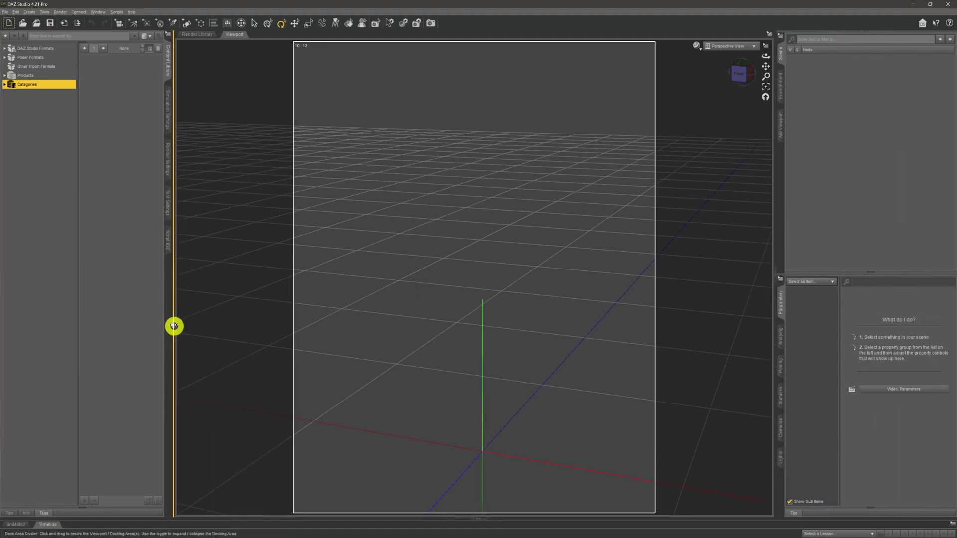
{"action": "left_click", "coordinate": [175, 272]}
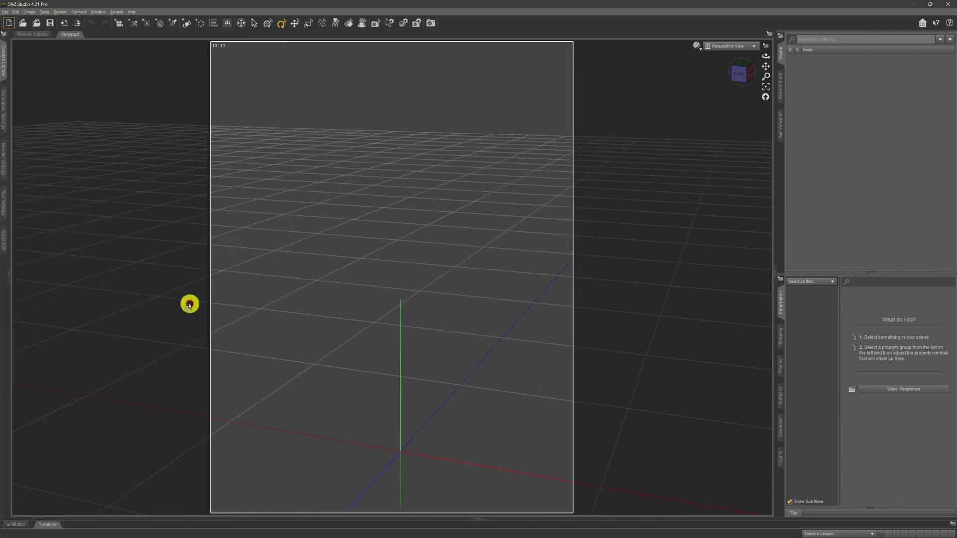
{"action": "left_click", "coordinate": [3, 162]}
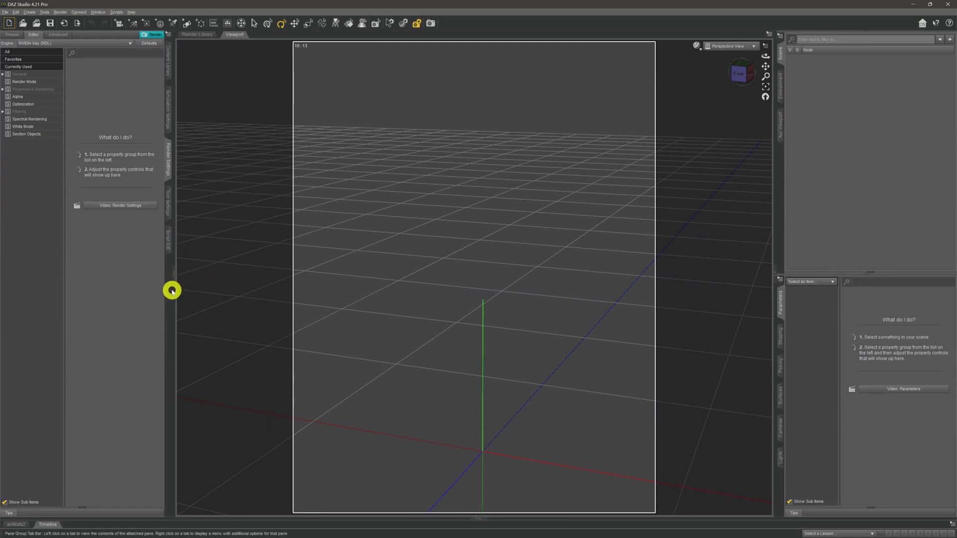
Step: Narrow the dock area holding Render Settings slightly, and widen the property group list inside the pane
{"action": "left_click_drag", "start_coordinate": [172, 291], "coordinate": [168, 352]}
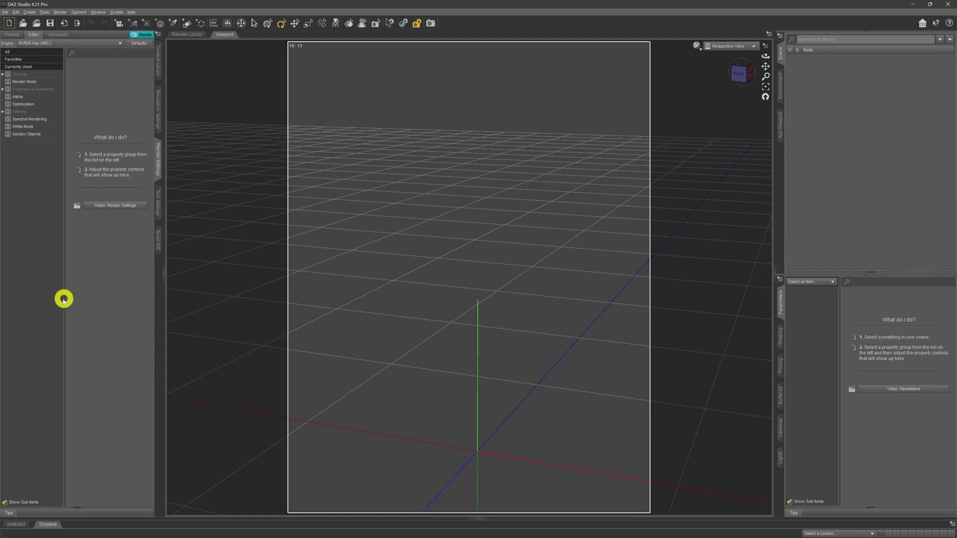
{"action": "mouse_move", "coordinate": [64, 299]}
{"action": "left_mouse_down"}
{"action": "mouse_move", "coordinate": [97, 298]}
{"action": "mouse_move", "coordinate": [60, 298]}
{"action": "left_mouse_up"}
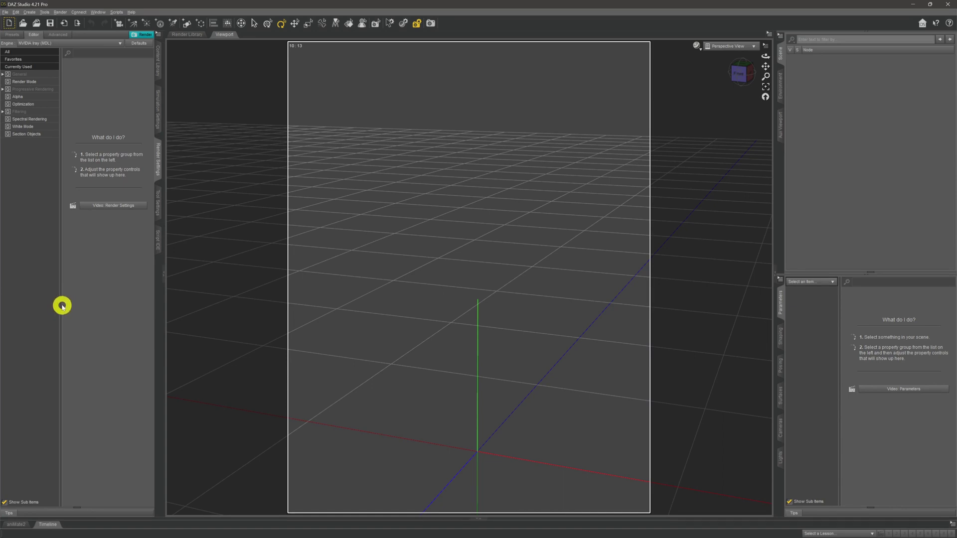
{"action": "left_click_drag", "start_coordinate": [62, 305], "coordinate": [86, 311]}
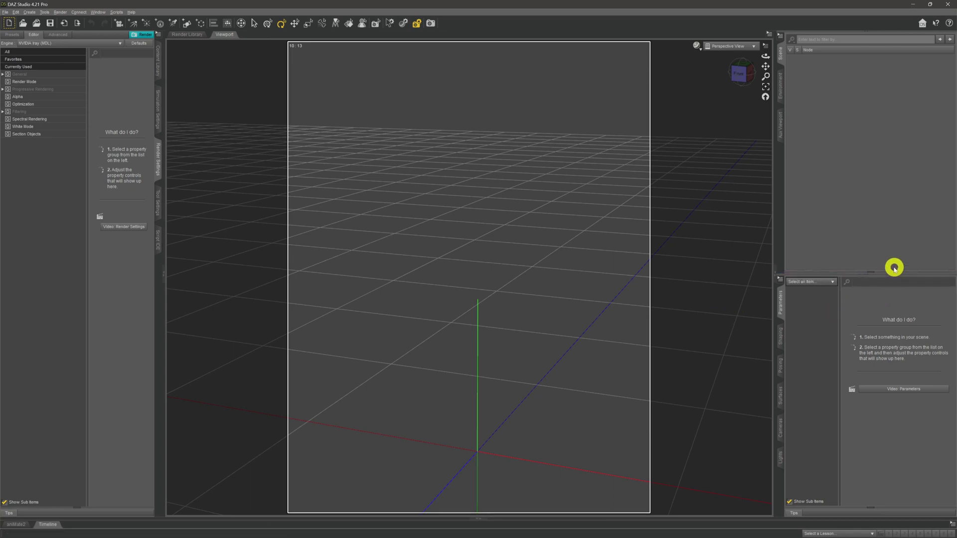
Step: Expand the information pages area beneath the Scene pane's node list and collapse it again
{"action": "left_click", "coordinate": [868, 272]}
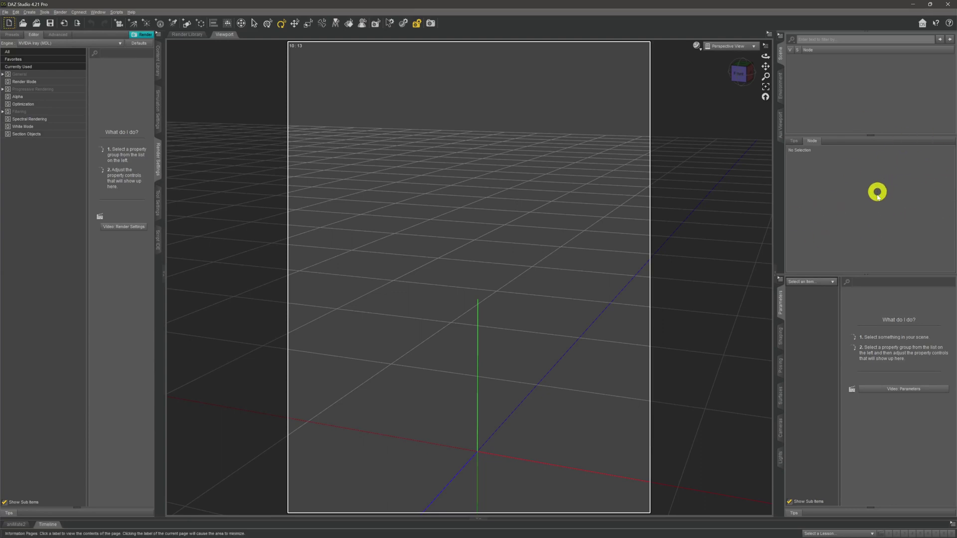
{"action": "left_click", "coordinate": [870, 134]}
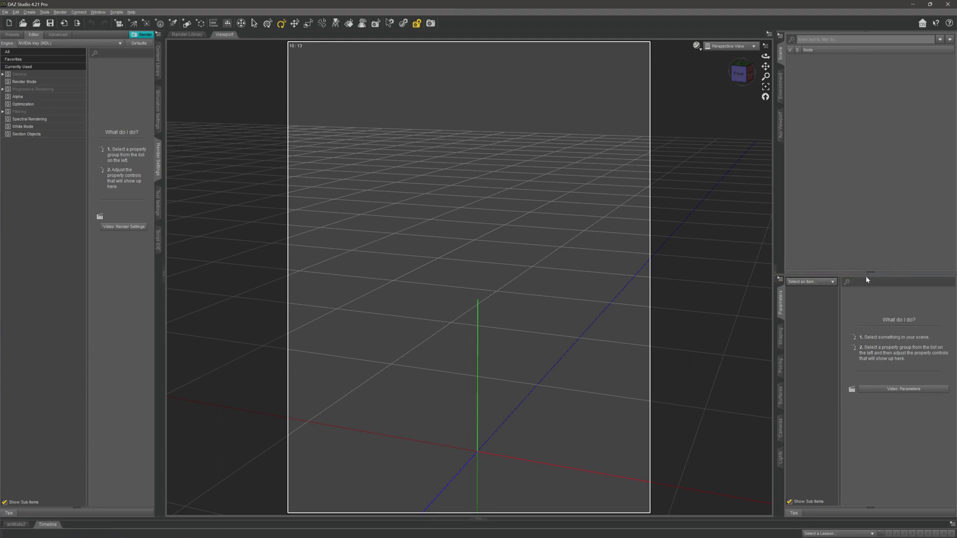
Step: Collapse and re-expand the Parameters pane group below the Scene pane, and make it slightly taller by raising the divider
{"action": "left_click_drag", "start_coordinate": [866, 275], "coordinate": [881, 409]}
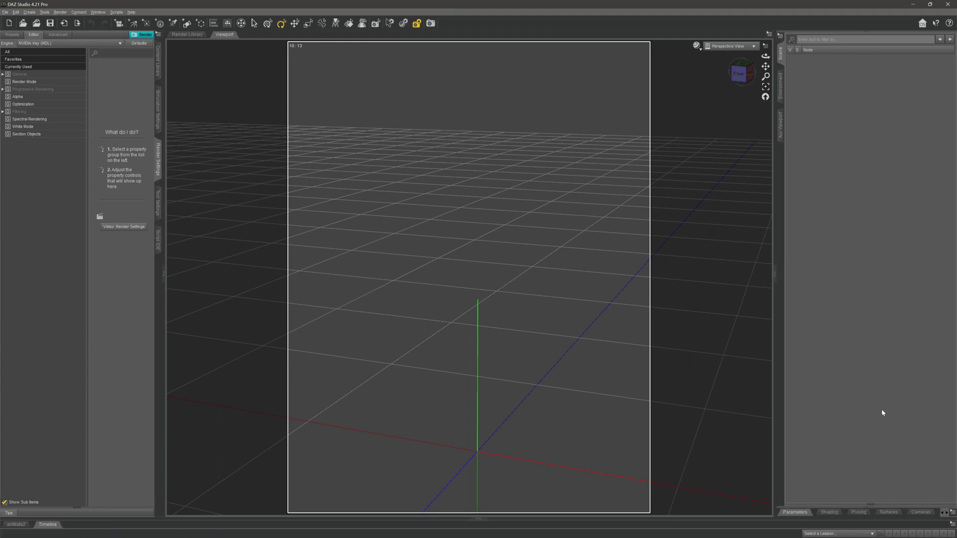
{"action": "left_click", "coordinate": [867, 509]}
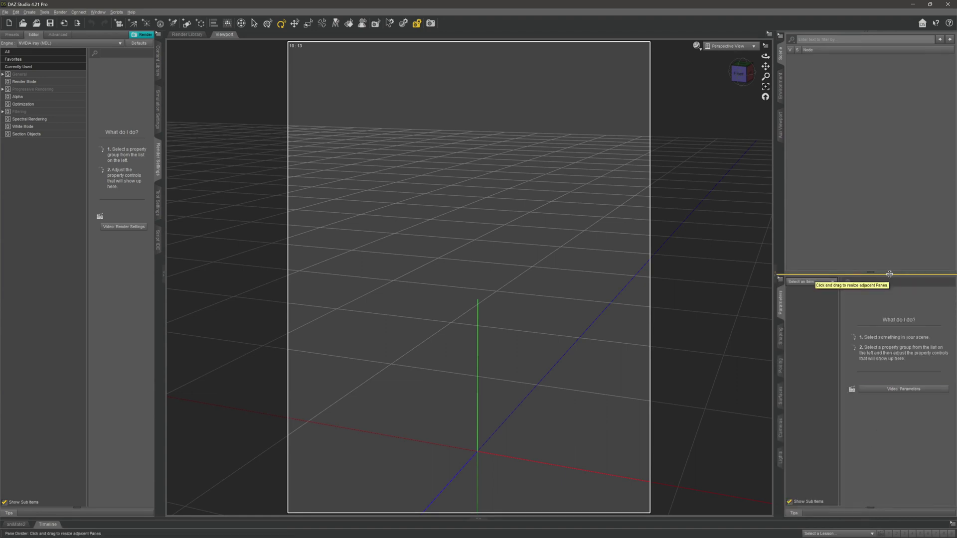
{"action": "left_click_drag", "start_coordinate": [892, 275], "coordinate": [890, 253]}
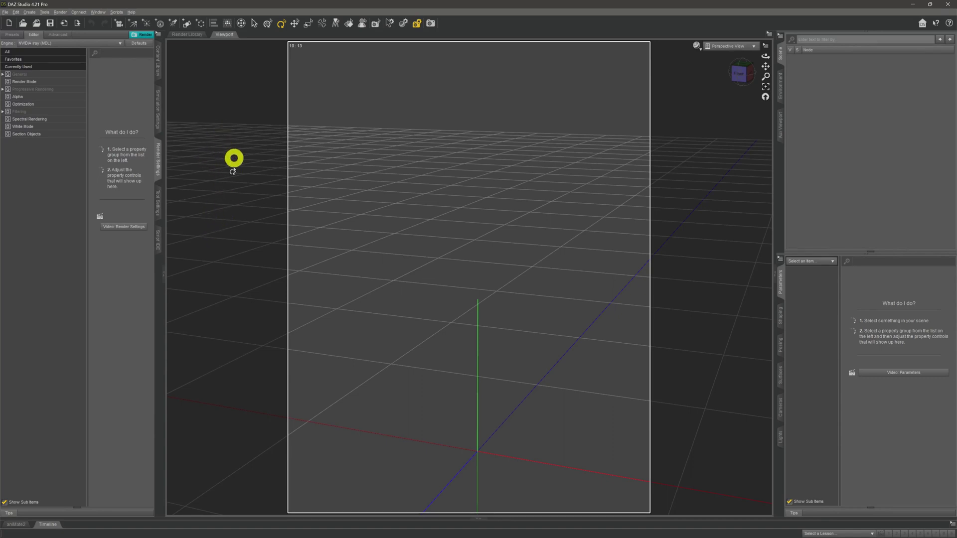
Step: Open the Draw Settings pane as a floating window, move it to the middle of the viewport and enlarge it
{"action": "left_click", "coordinate": [96, 11]}
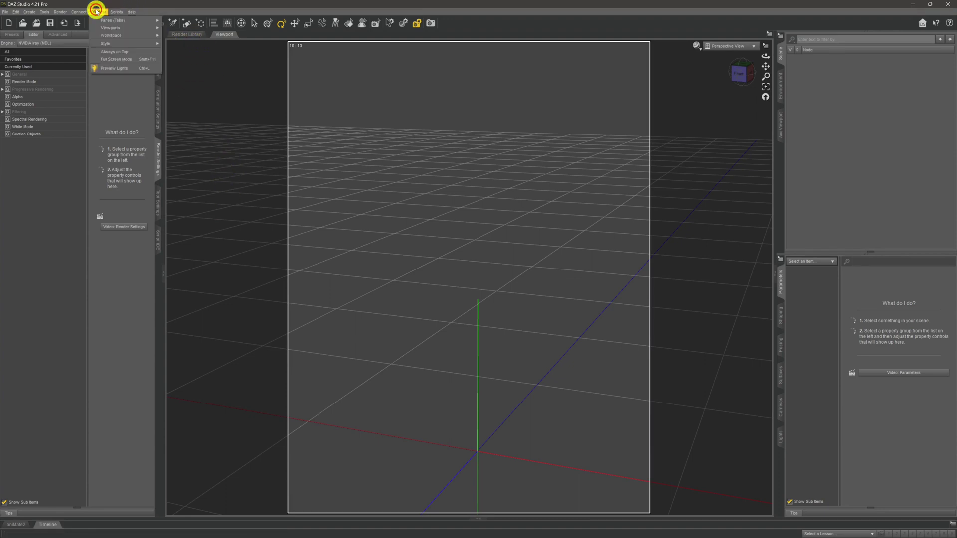
{"action": "mouse_move", "coordinate": [103, 22]}
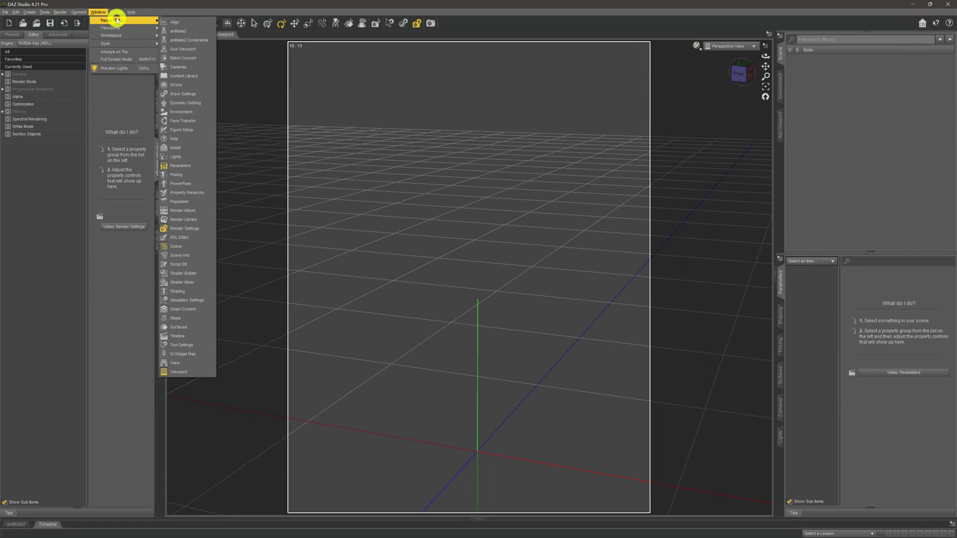
{"action": "left_click", "coordinate": [203, 94]}
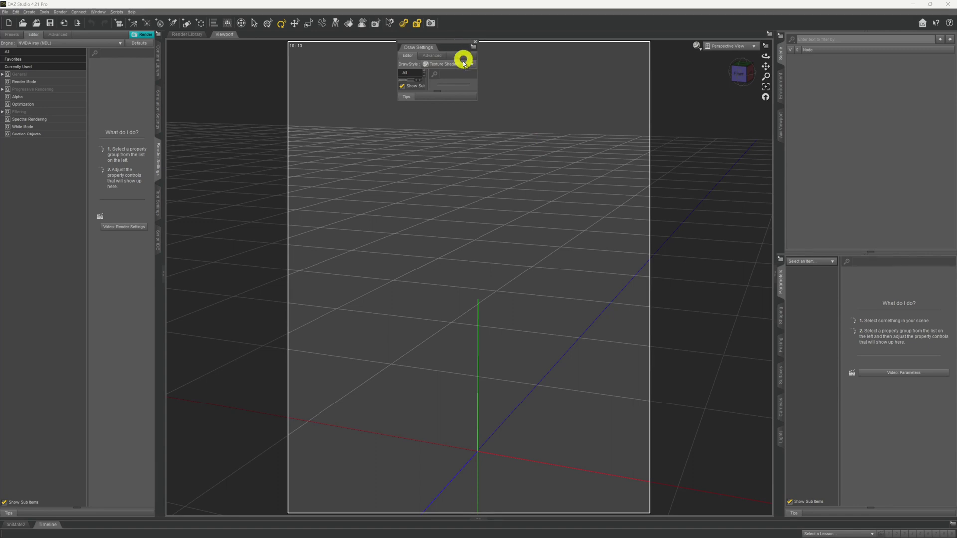
{"action": "left_click_drag", "start_coordinate": [447, 41], "coordinate": [464, 203]}
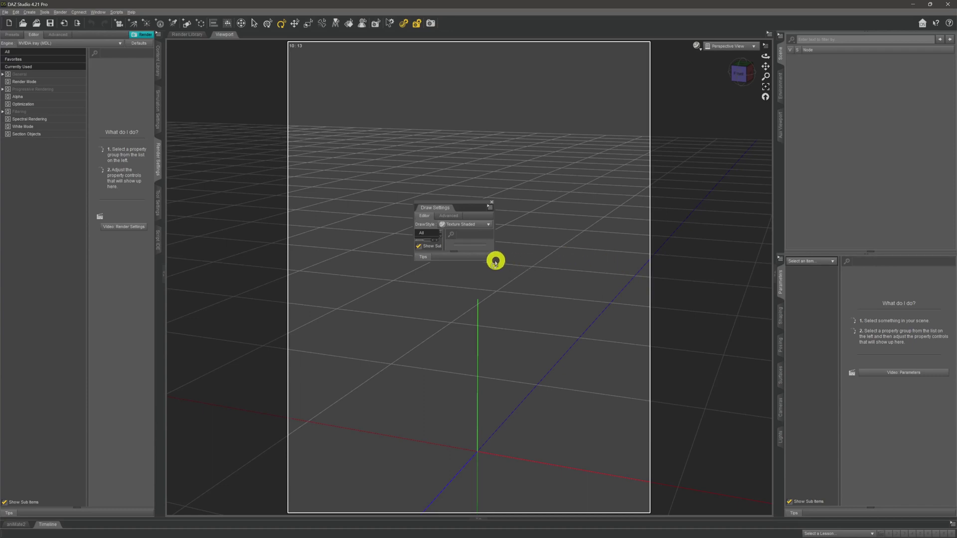
{"action": "left_click_drag", "start_coordinate": [494, 260], "coordinate": [589, 327]}
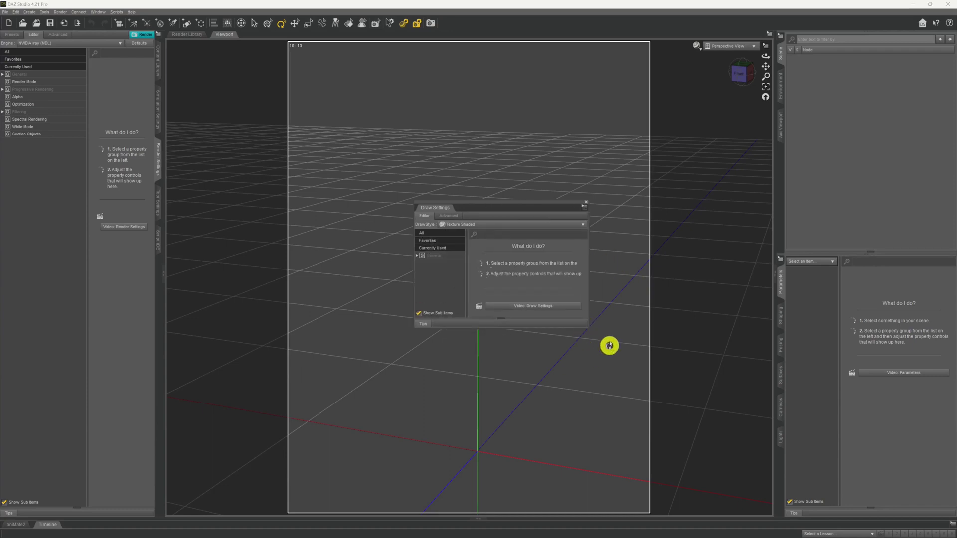
{"action": "left_click_drag", "start_coordinate": [587, 254], "coordinate": [703, 254]}
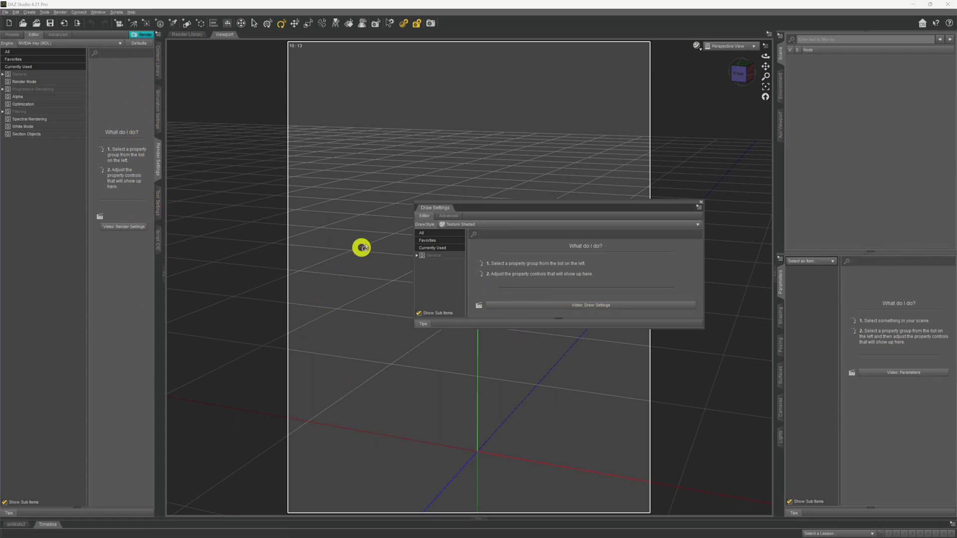
Step: Dock the Draw Settings pane into the group containing Render Settings, and place its tab between Render Settings and Tool Settings
{"action": "left_click", "coordinate": [432, 210]}
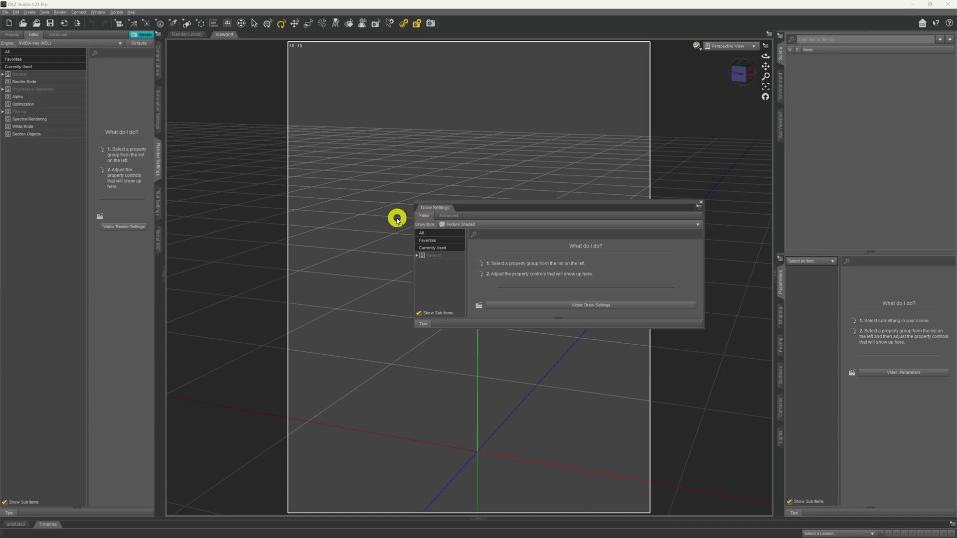
{"action": "left_click_drag", "start_coordinate": [378, 226], "coordinate": [387, 220]}
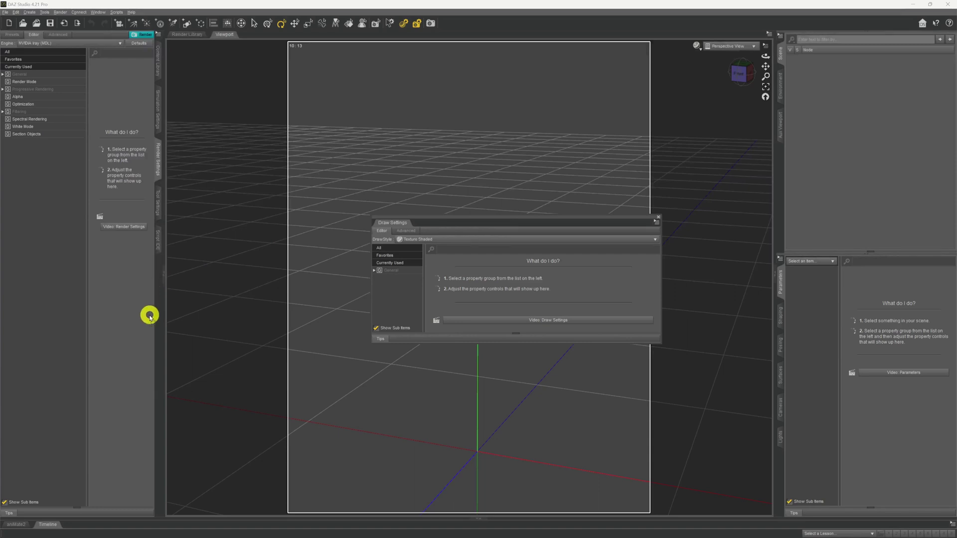
{"action": "left_click_drag", "start_coordinate": [156, 275], "coordinate": [156, 276]}
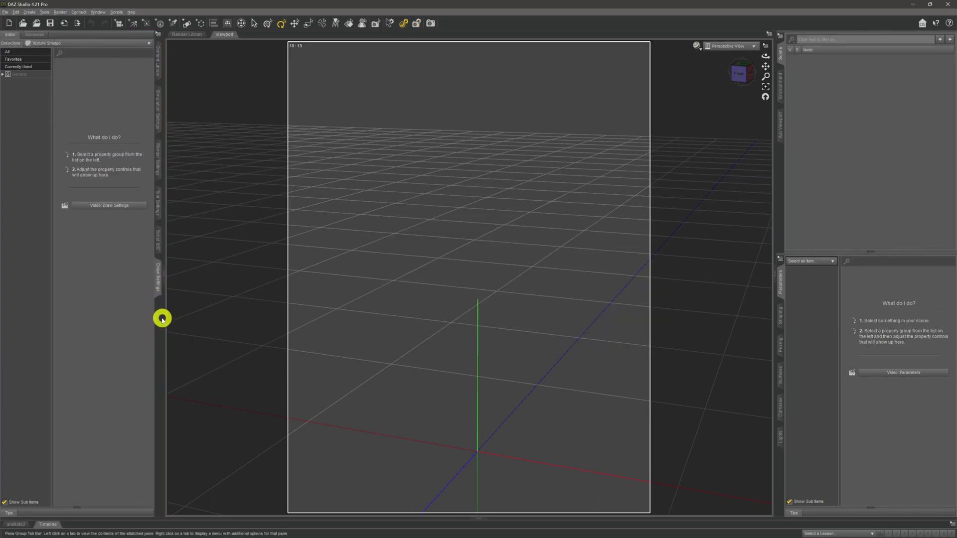
{"action": "left_click", "coordinate": [158, 282]}
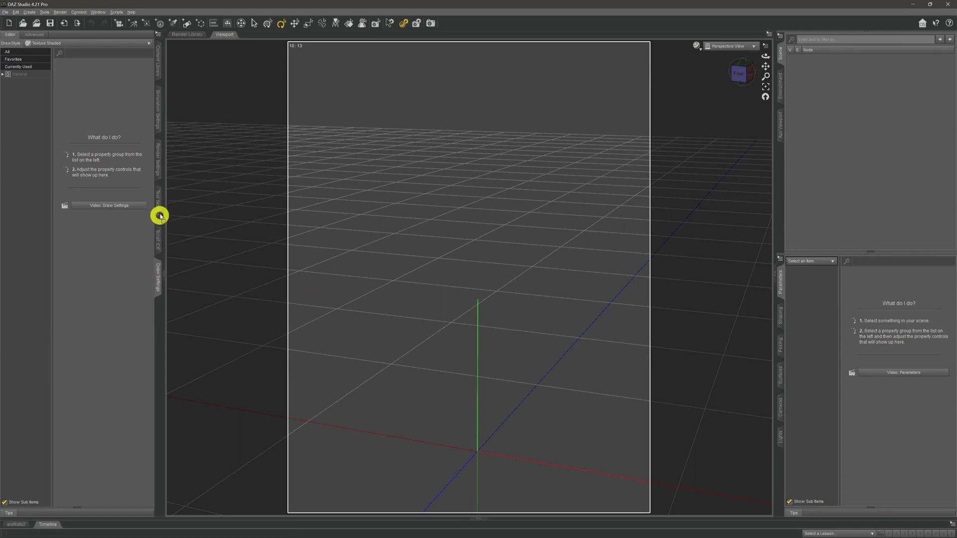
{"action": "mouse_move", "coordinate": [159, 135]}
{"action": "left_mouse_down"}
{"action": "mouse_move", "coordinate": [201, 214]}
{"action": "mouse_move", "coordinate": [157, 102]}
{"action": "mouse_move", "coordinate": [154, 181]}
{"action": "mouse_move", "coordinate": [170, 216]}
{"action": "left_mouse_up"}
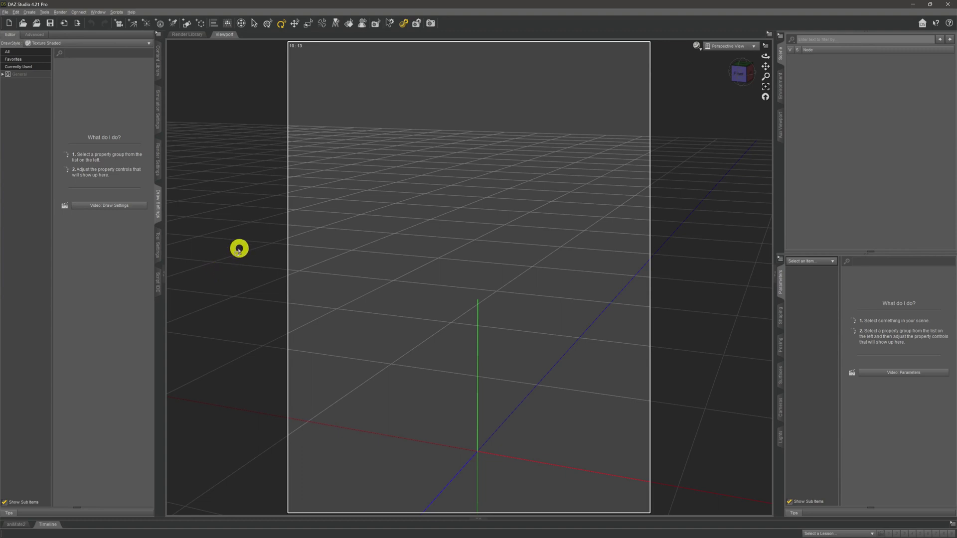
Step: Undock the Draw Settings pane from its group into a floating window over the viewport, and close it
{"action": "right_click", "coordinate": [160, 202]}
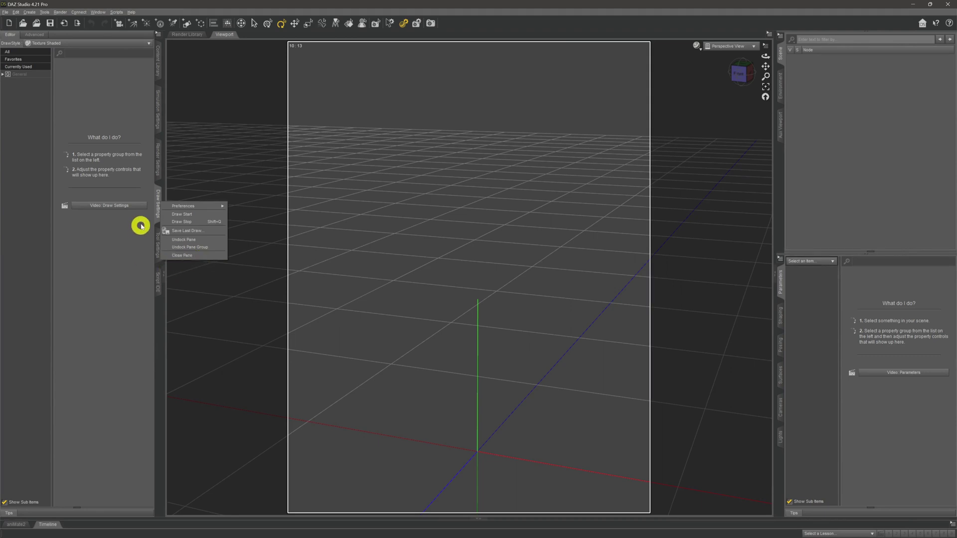
{"action": "left_click", "coordinate": [158, 200]}
{"action": "left_click_drag", "start_coordinate": [387, 163], "coordinate": [388, 165]}
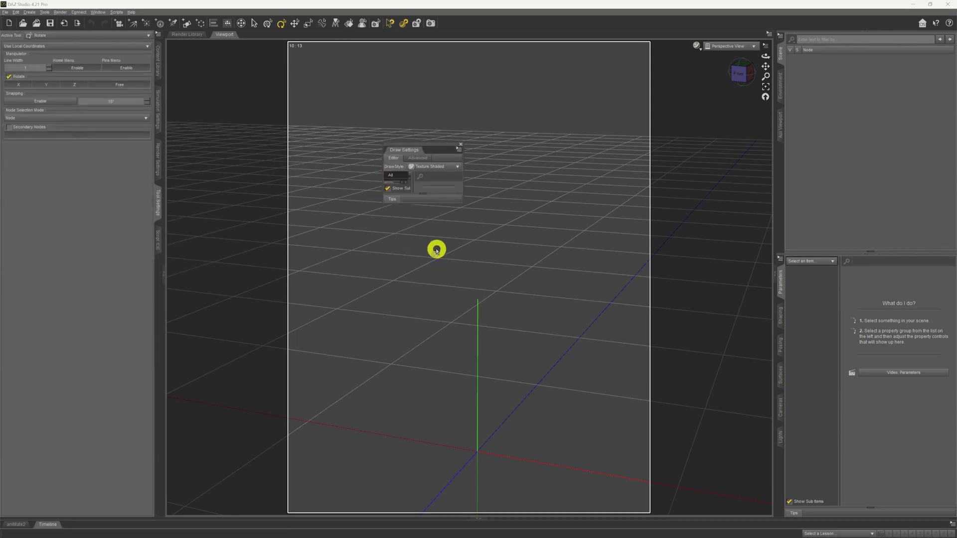
{"action": "left_click", "coordinate": [461, 145]}
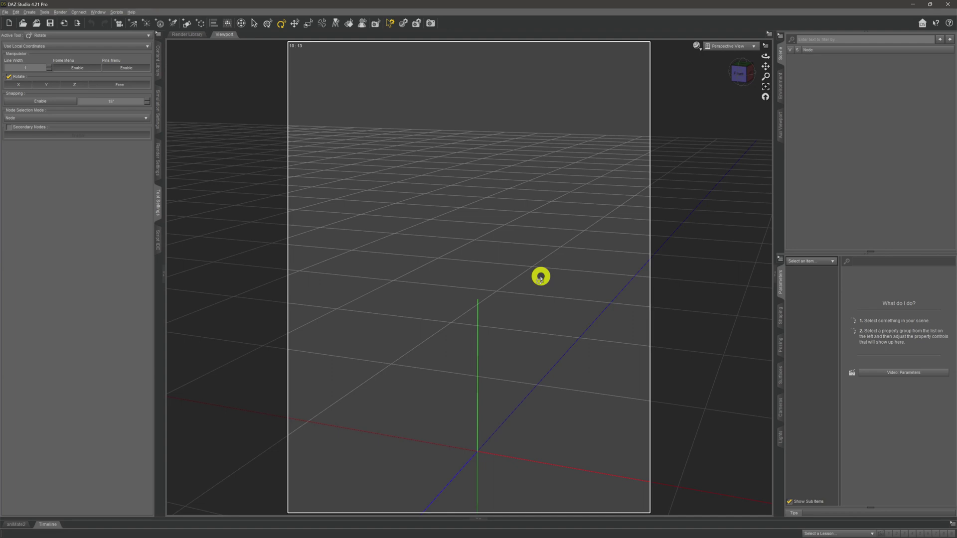
{"action": "mouse_move", "coordinate": [543, 534]}
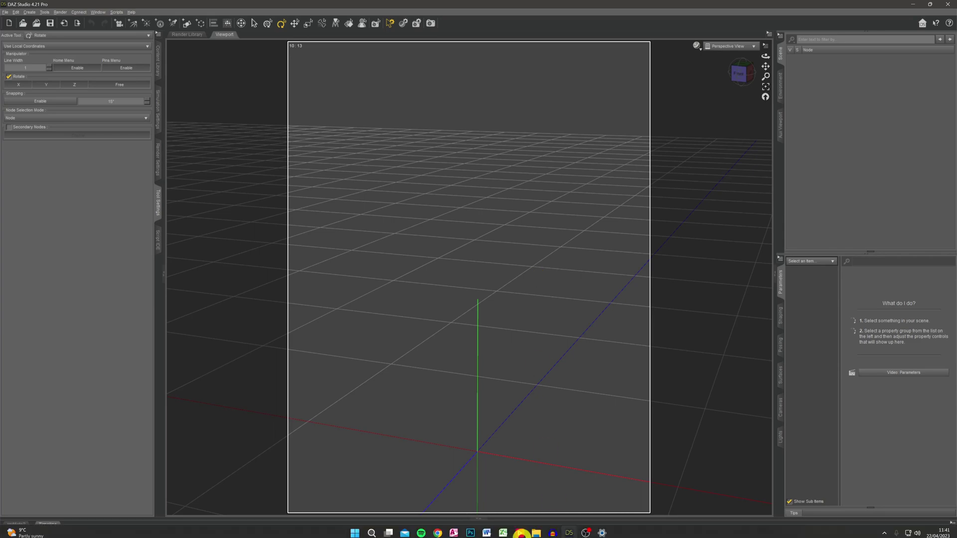